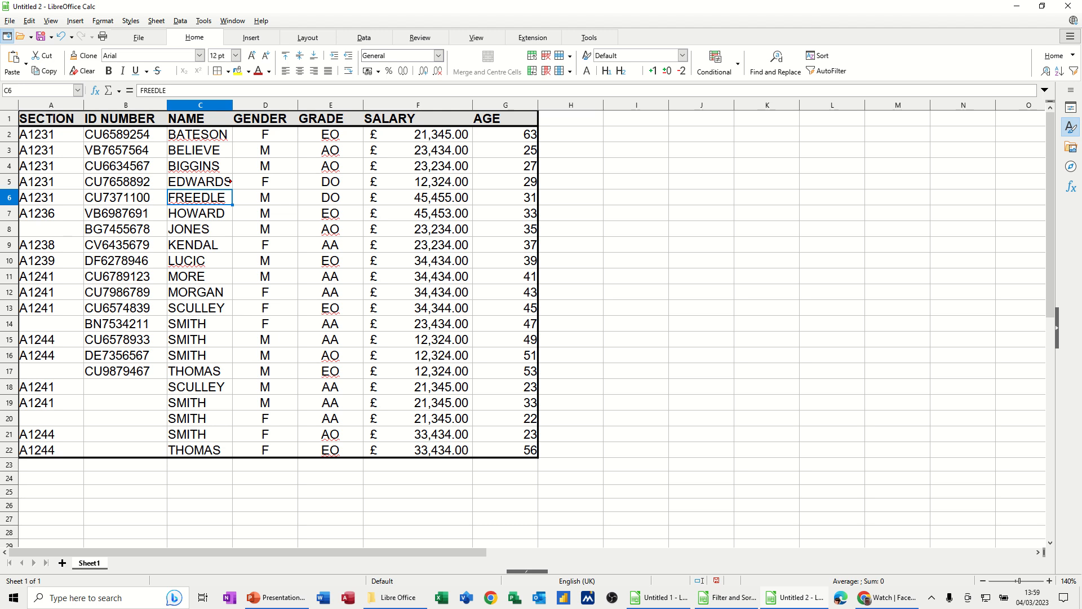
- Start a new pivot table using the staff data range A1:G22 on Sheet1 as the current selection
left_click(259, 229)
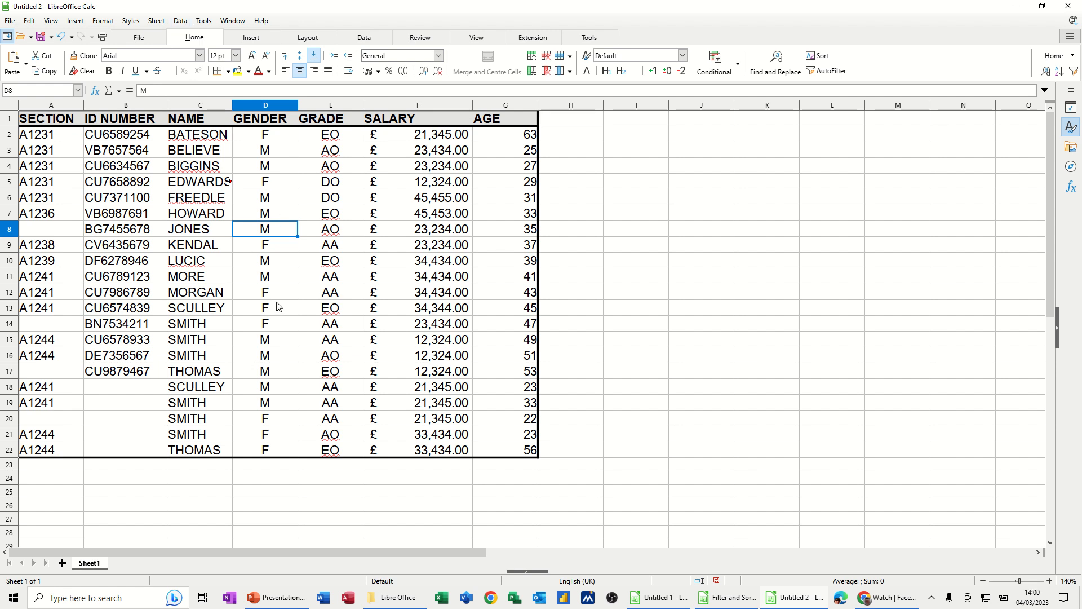
left_click(181, 21)
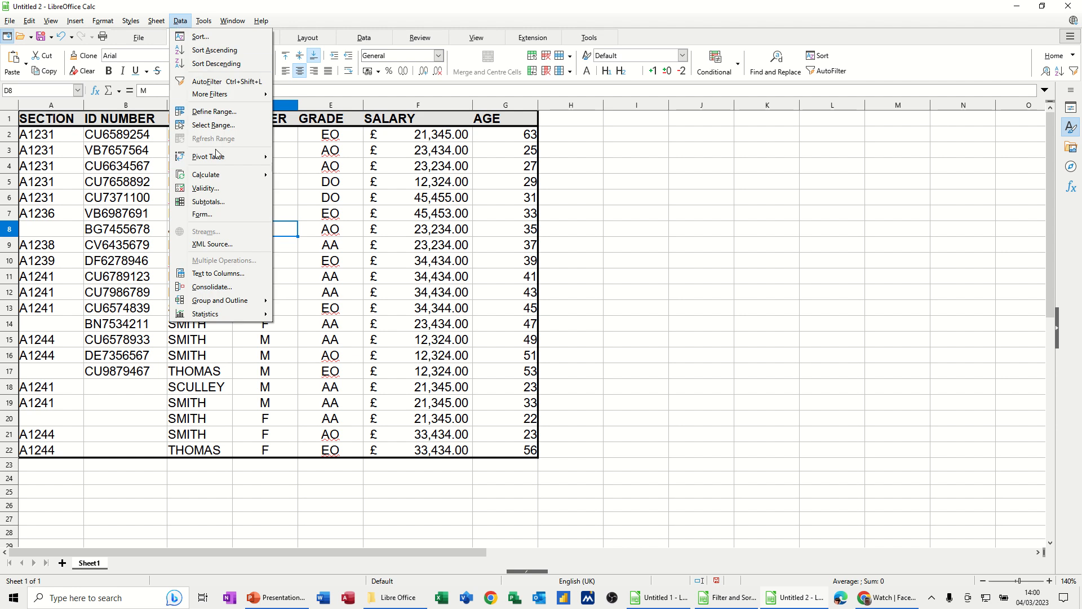
mouse_move(243, 157)
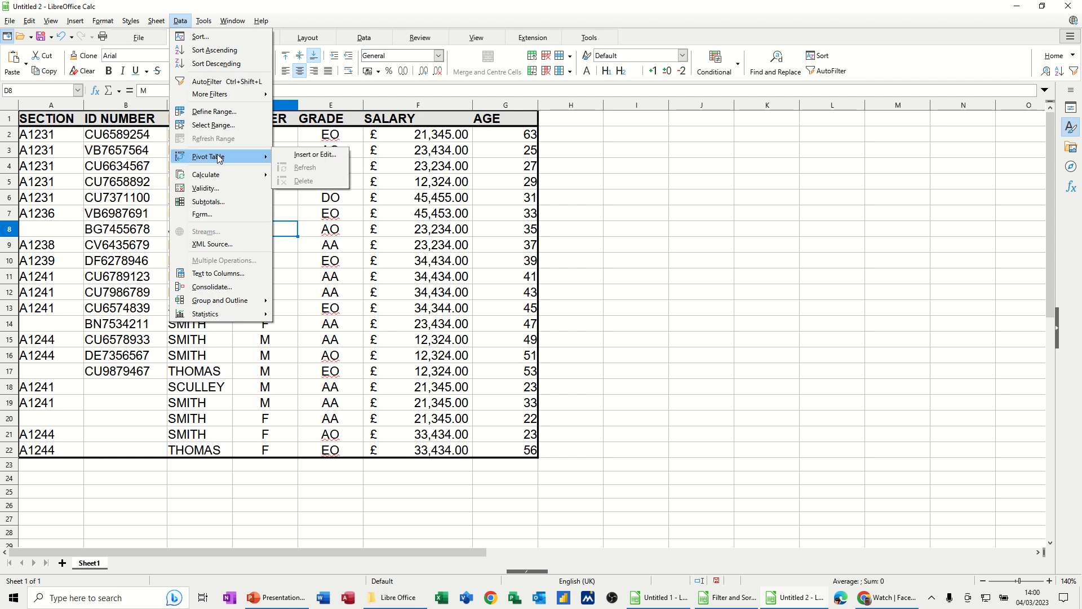
left_click(317, 155)
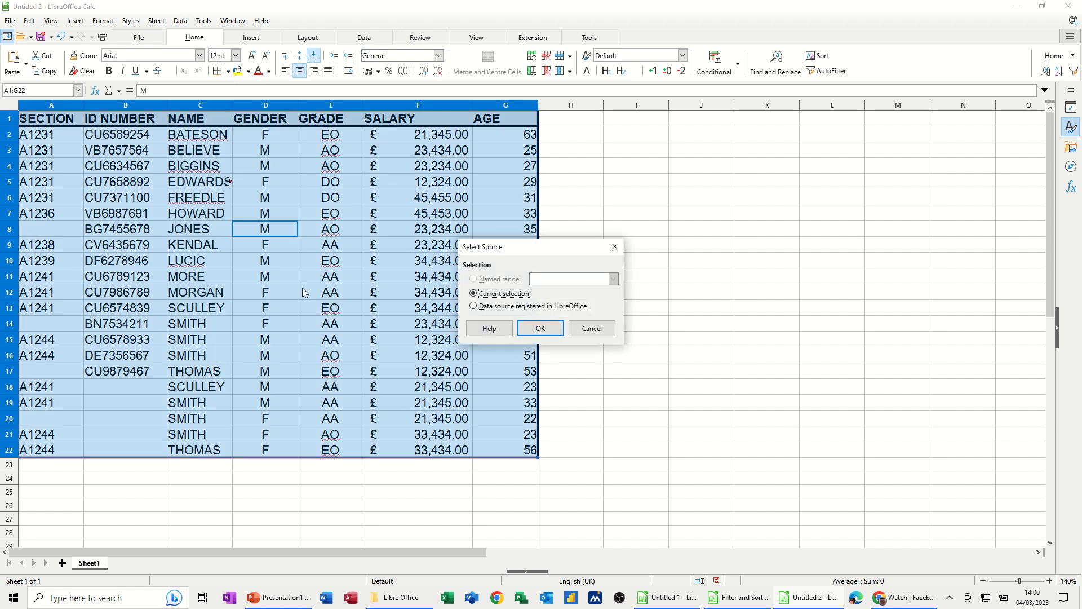
left_click(537, 329)
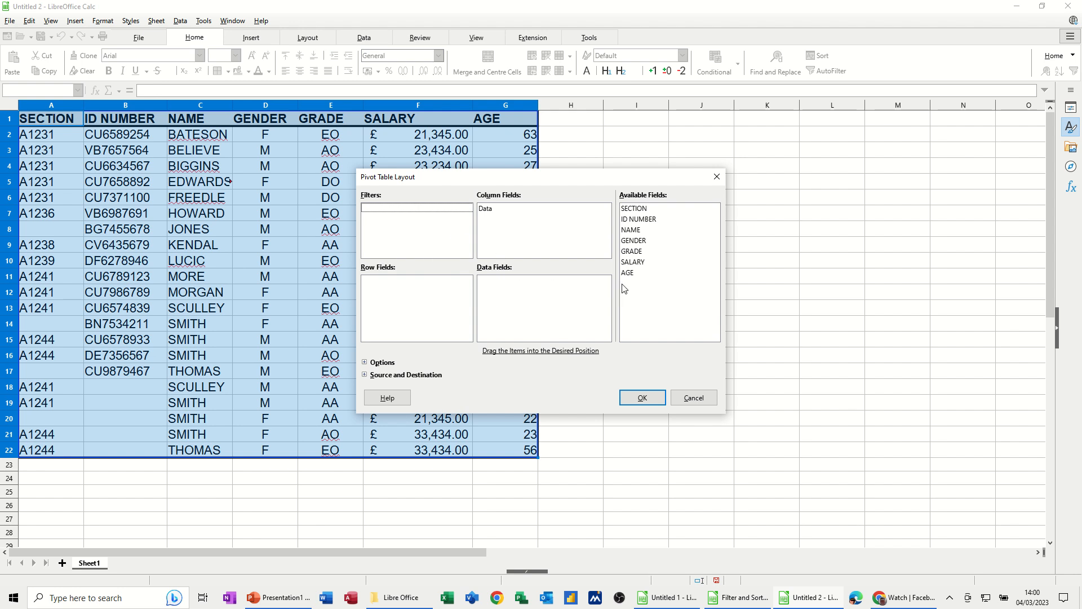
- Create the pivot table with SALARY as the data field, GRADE as the row field and GENDER as the filter
left_click_drag(632, 263, 526, 293)
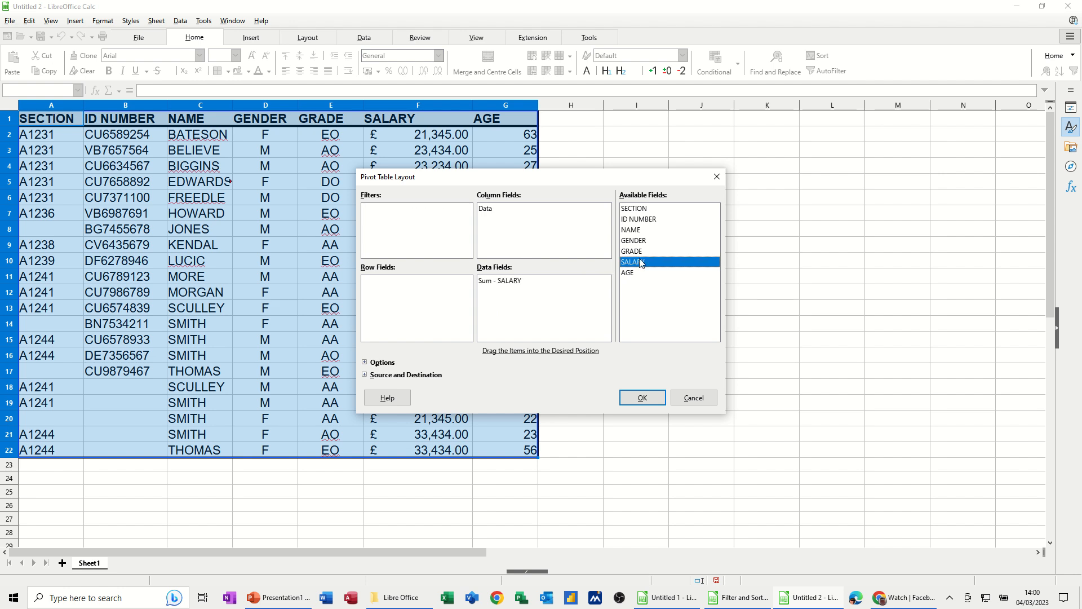
left_click_drag(643, 255, 377, 300)
left_click_drag(637, 242, 378, 218)
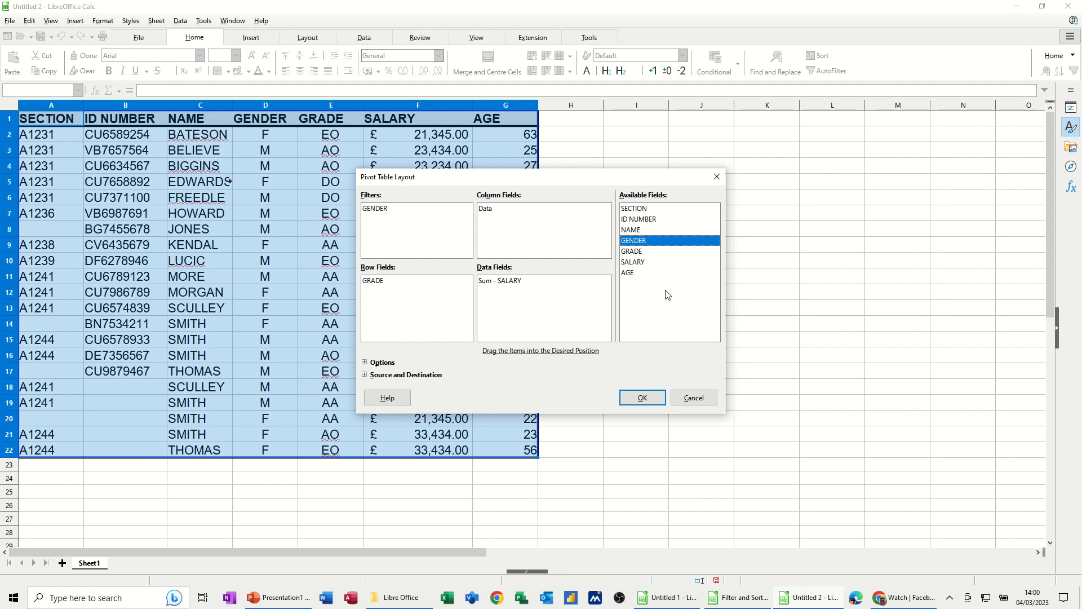
left_click(636, 400)
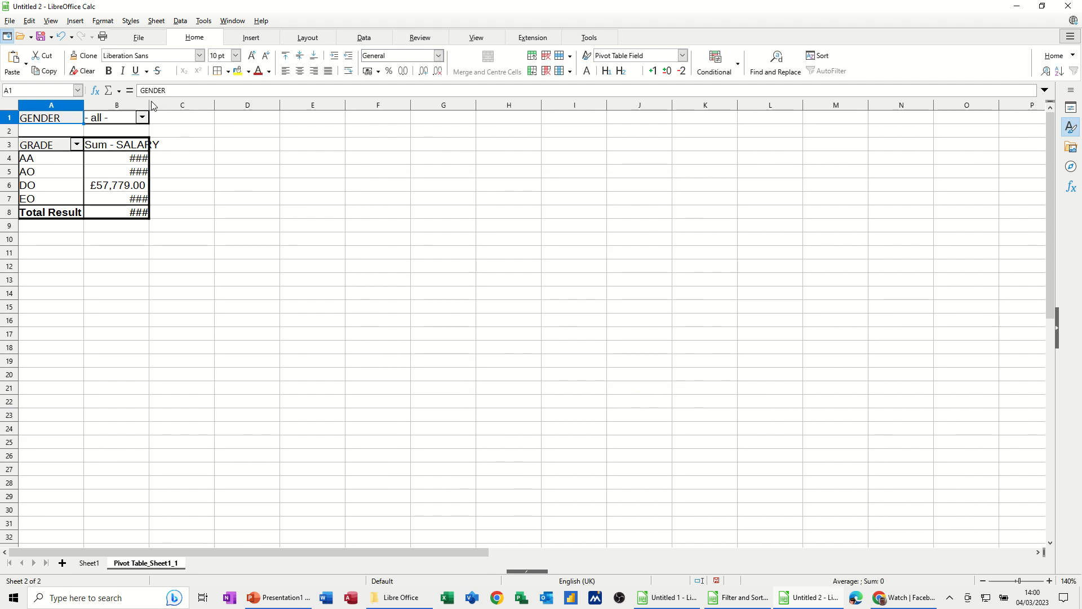
- Widen column B of the pivot table sheet so the salary sums fit in full
left_click_drag(148, 103, 180, 103)
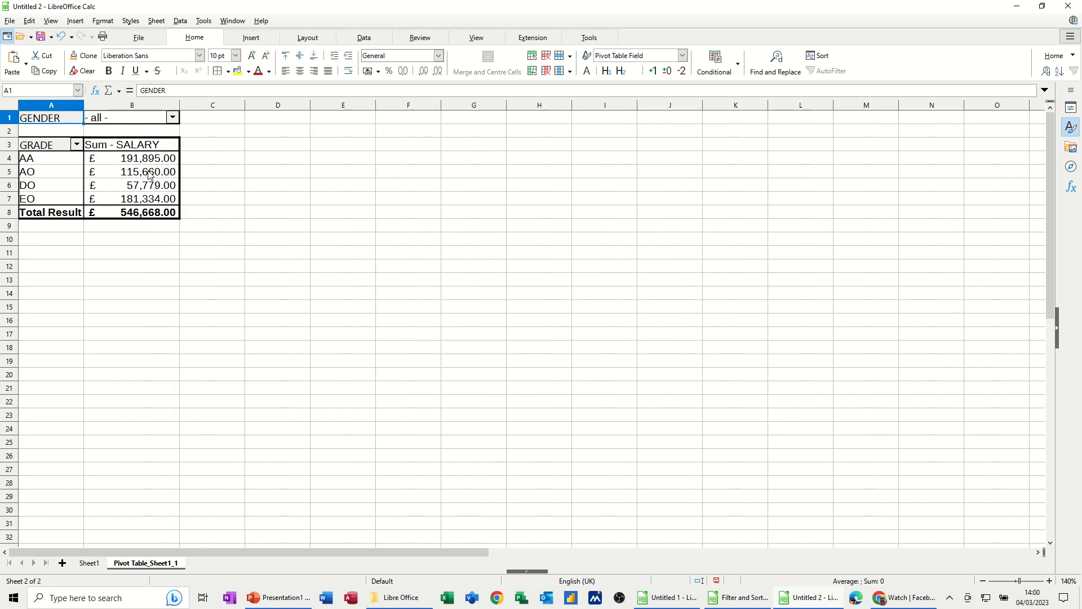
left_click(172, 117)
left_click(172, 119)
- Insert a normal column chart from the pivot table and place it beside the table, starting at column C
left_click(131, 174)
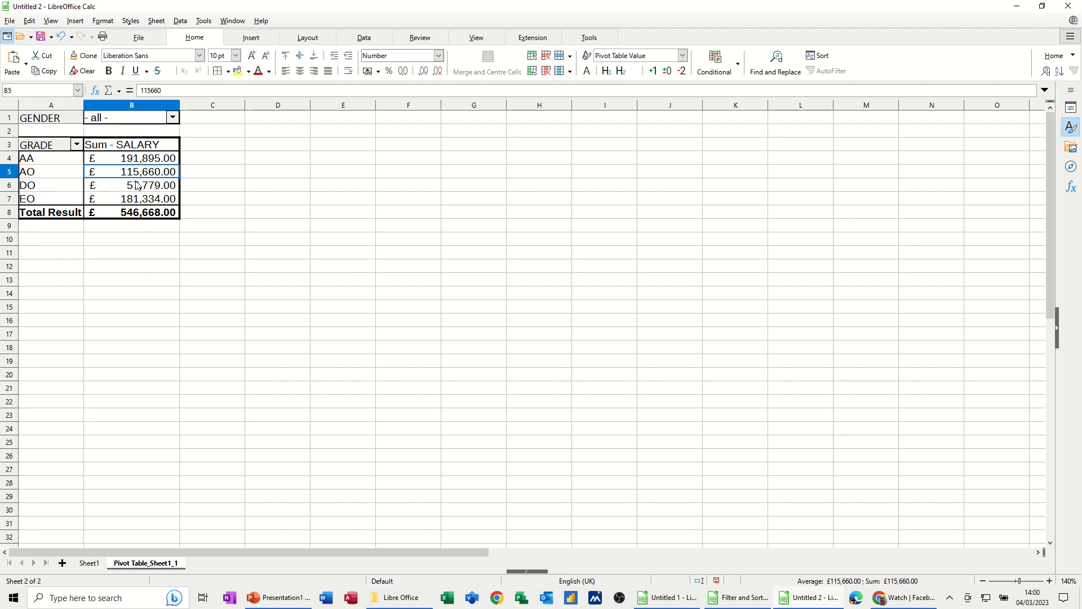
left_click(253, 39)
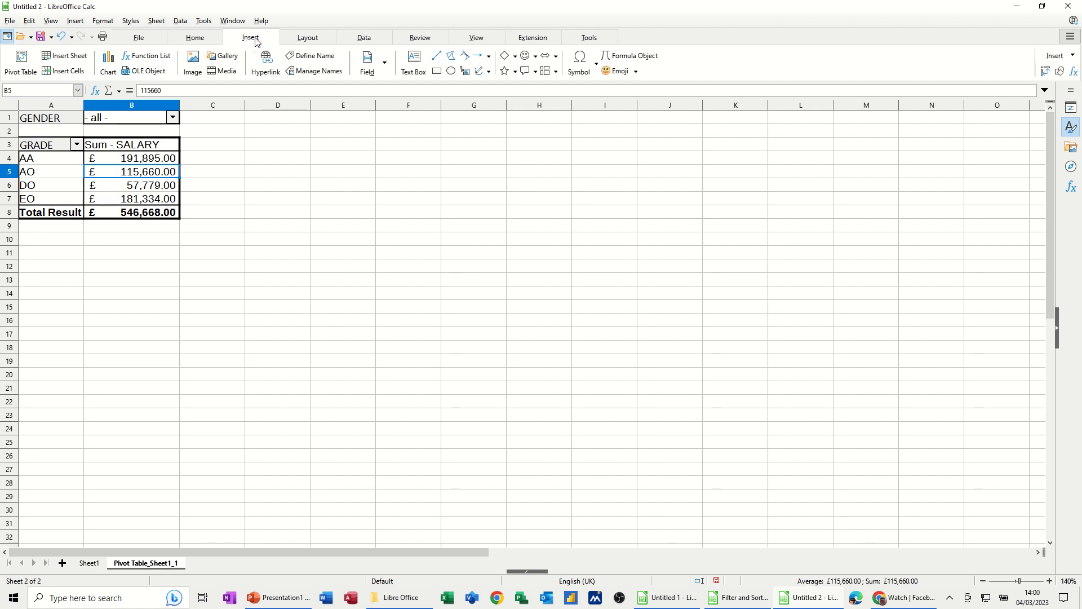
left_click(107, 61)
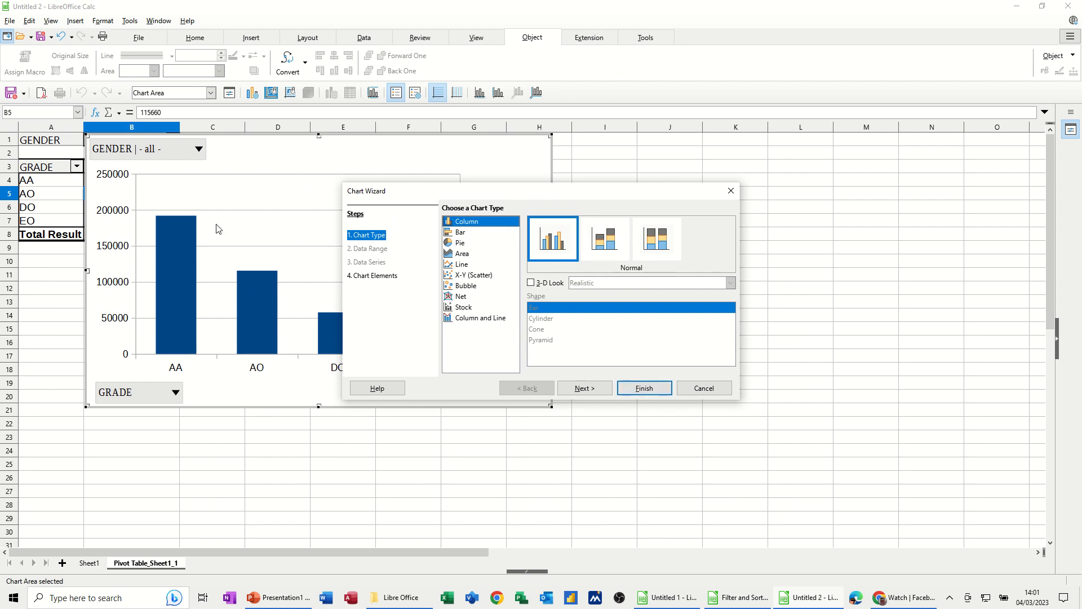
left_click(644, 388)
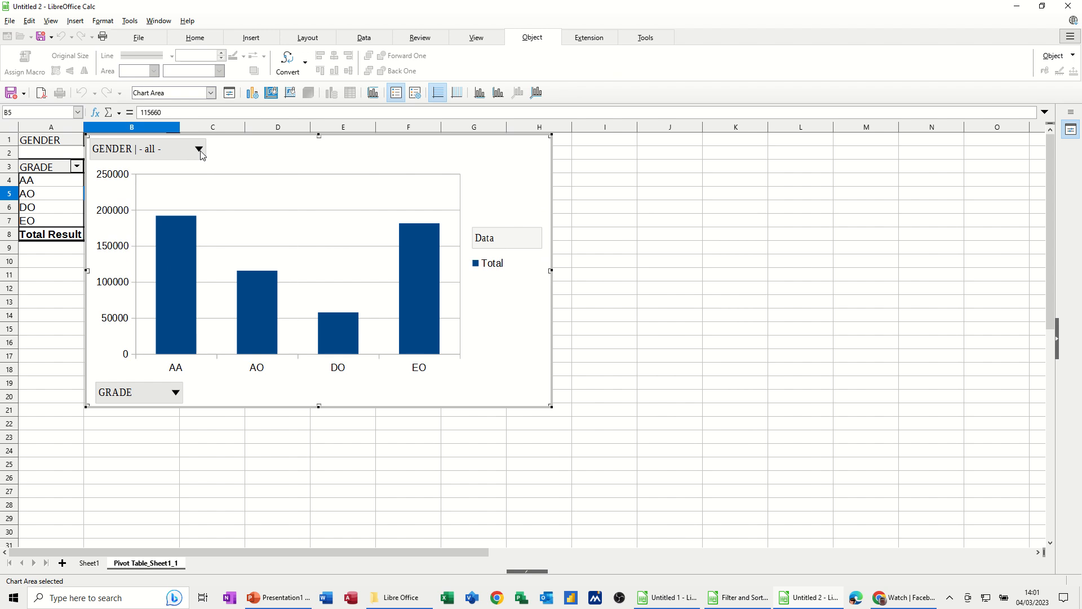
left_click(724, 264)
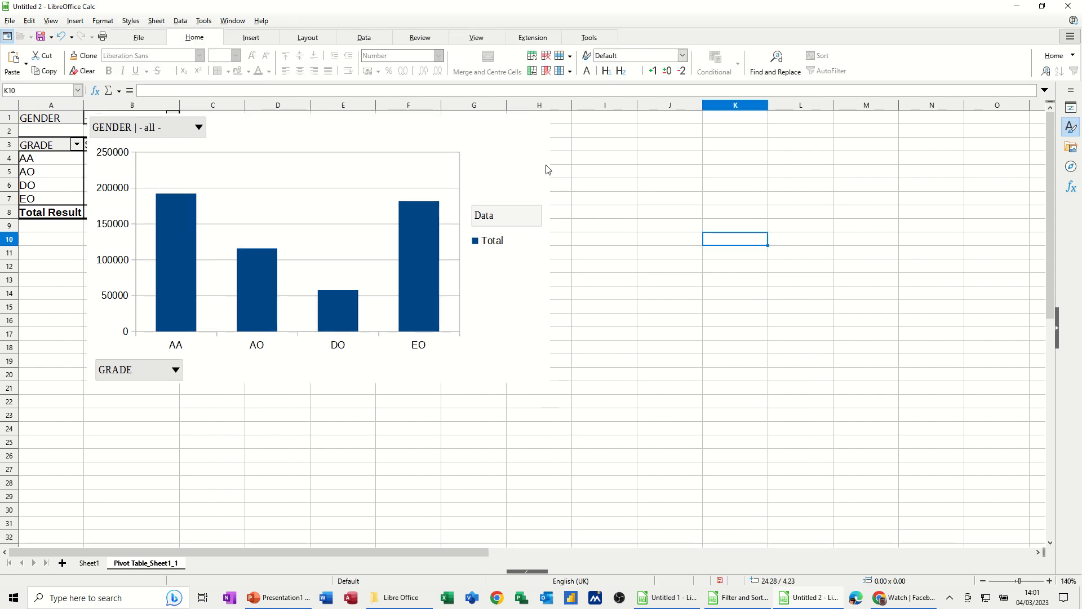
left_click_drag(524, 159, 592, 140)
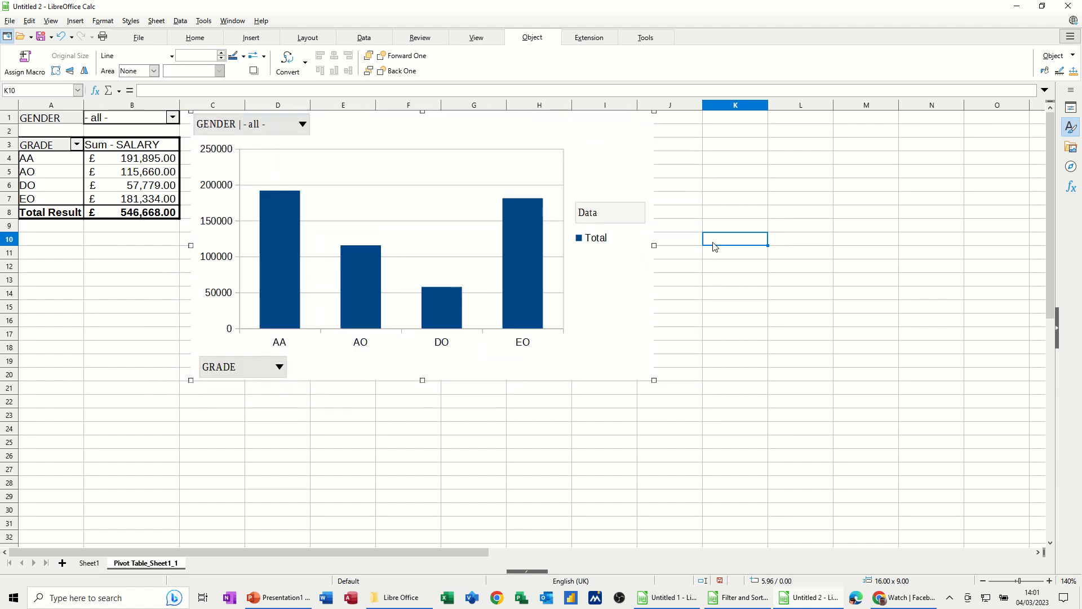
- Add data labels to the chart's columns and delete the chart legend
double_click(626, 326)
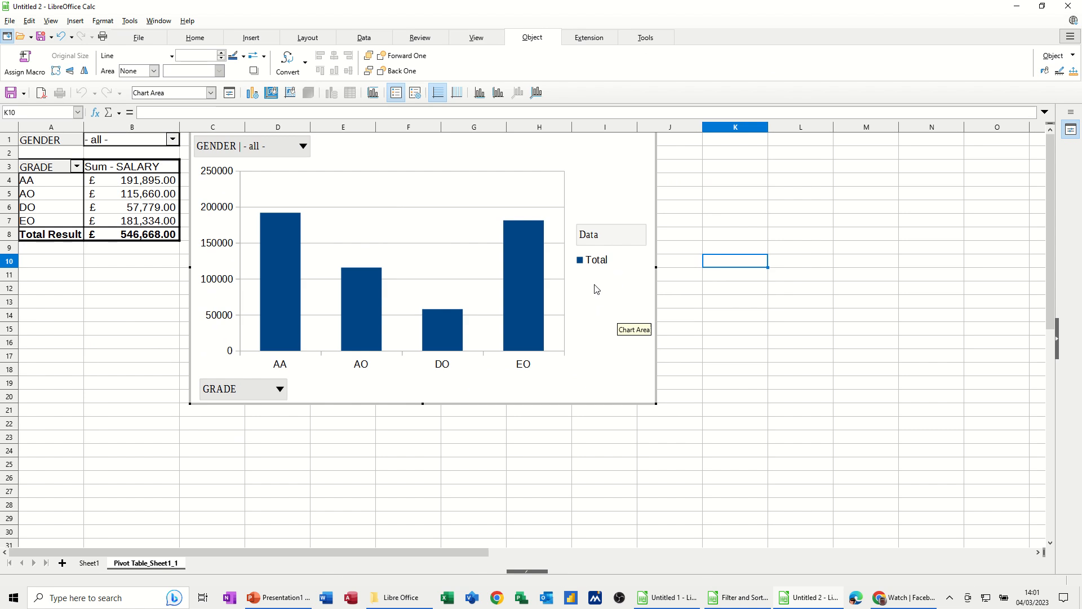
right_click(528, 275)
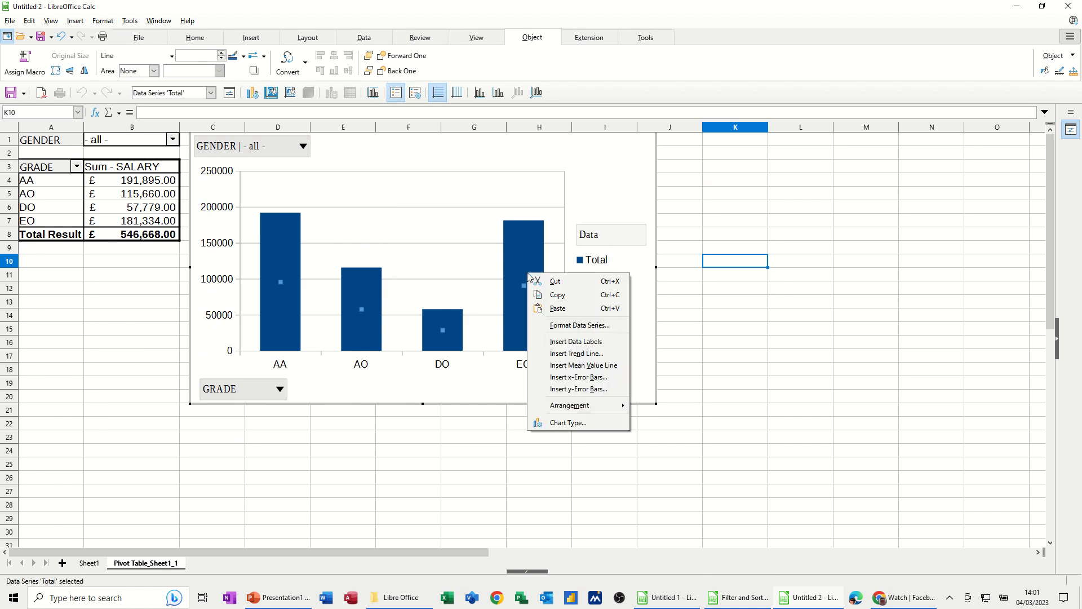
left_click(556, 342)
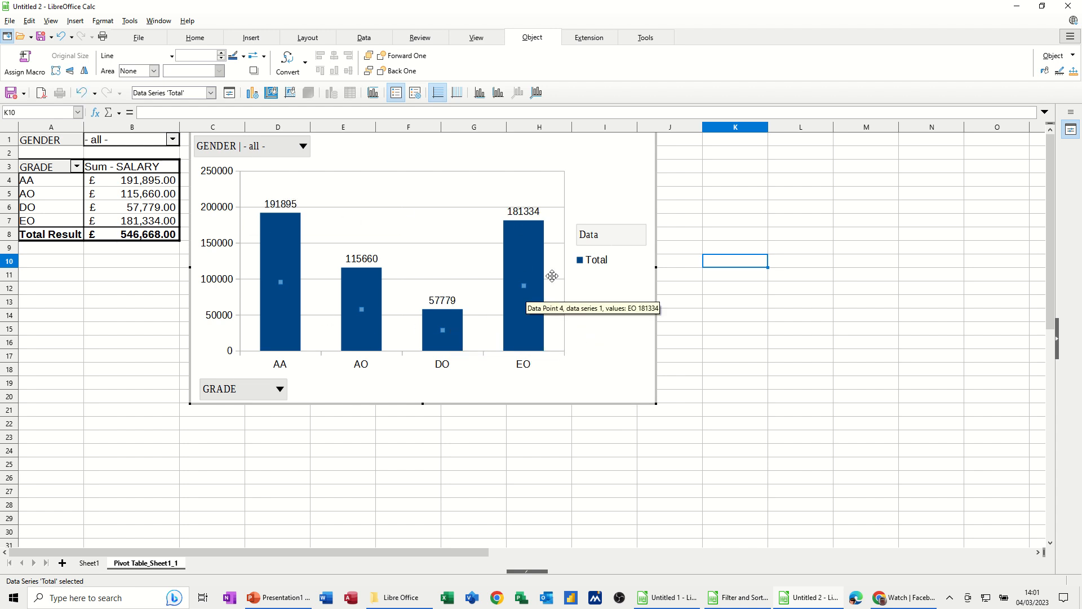
left_click(594, 260)
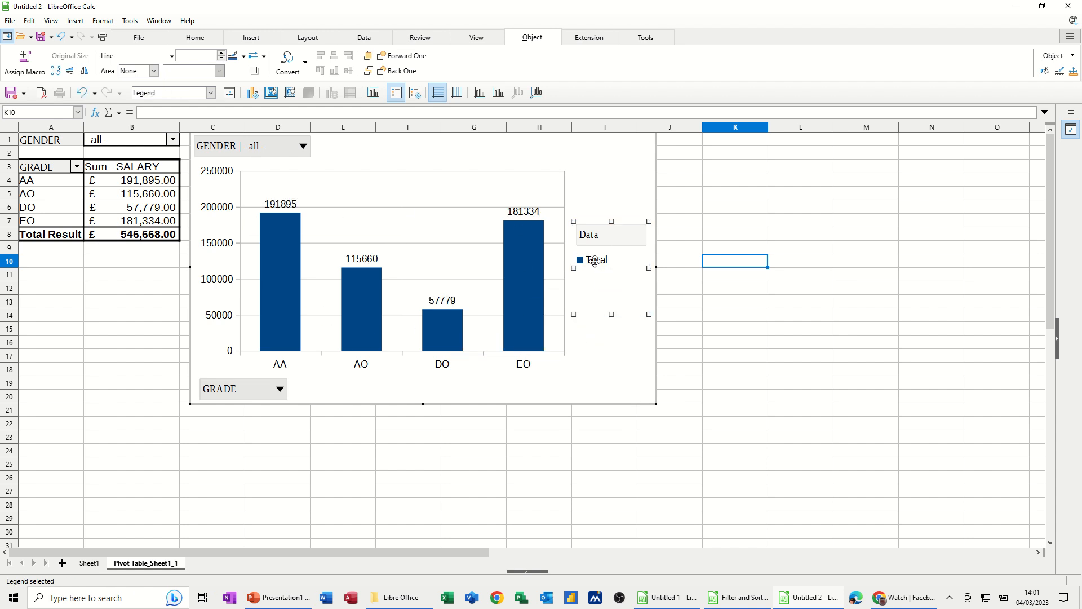
key("Delete")
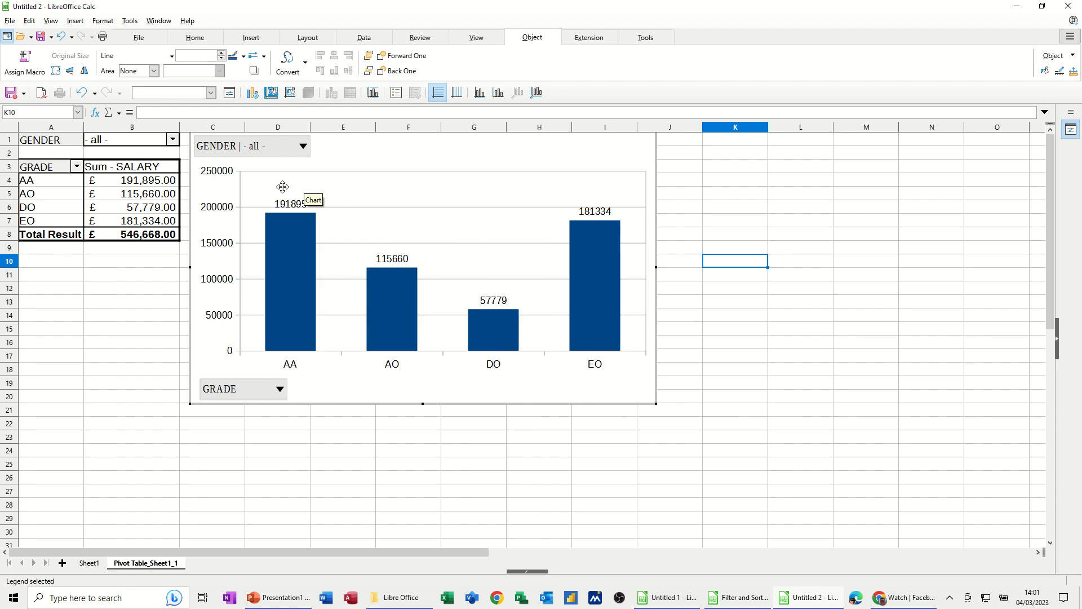
- Filter the pivot table by GENDER to include only F
left_click(172, 140)
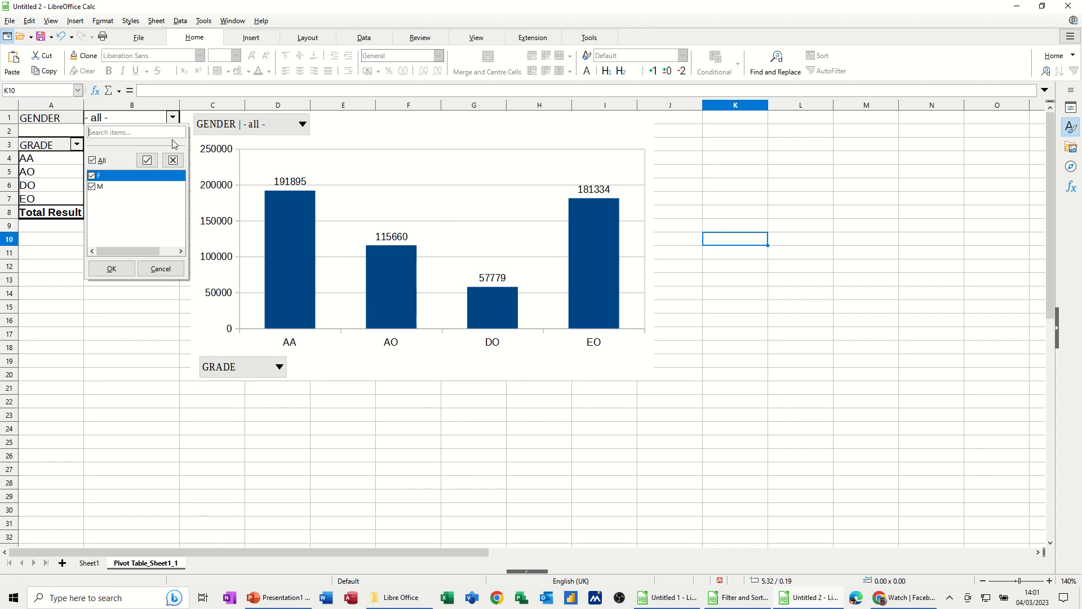
left_click(147, 161)
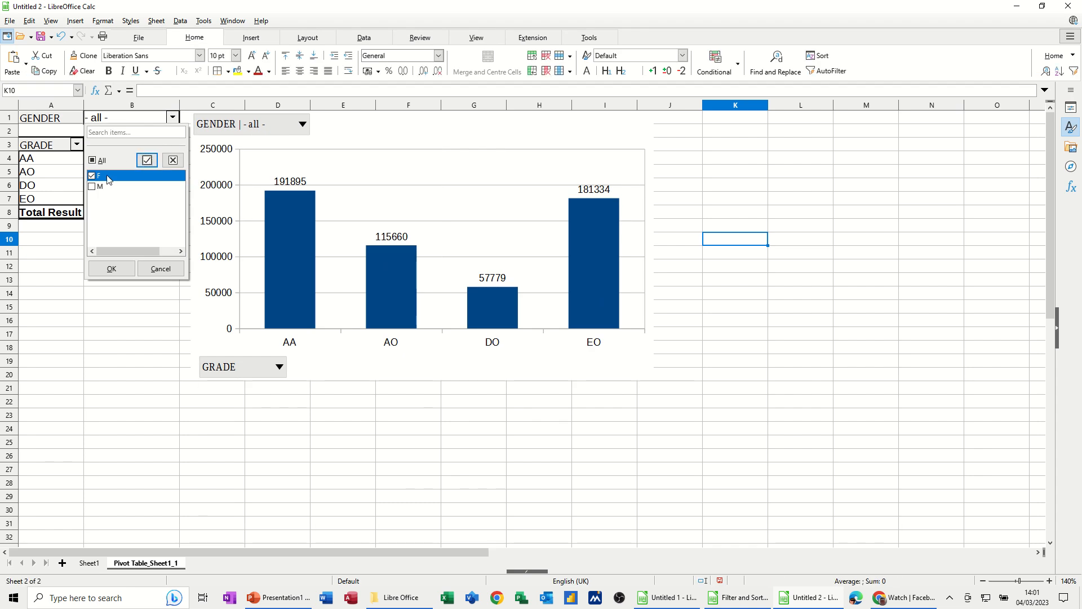
left_click(111, 269)
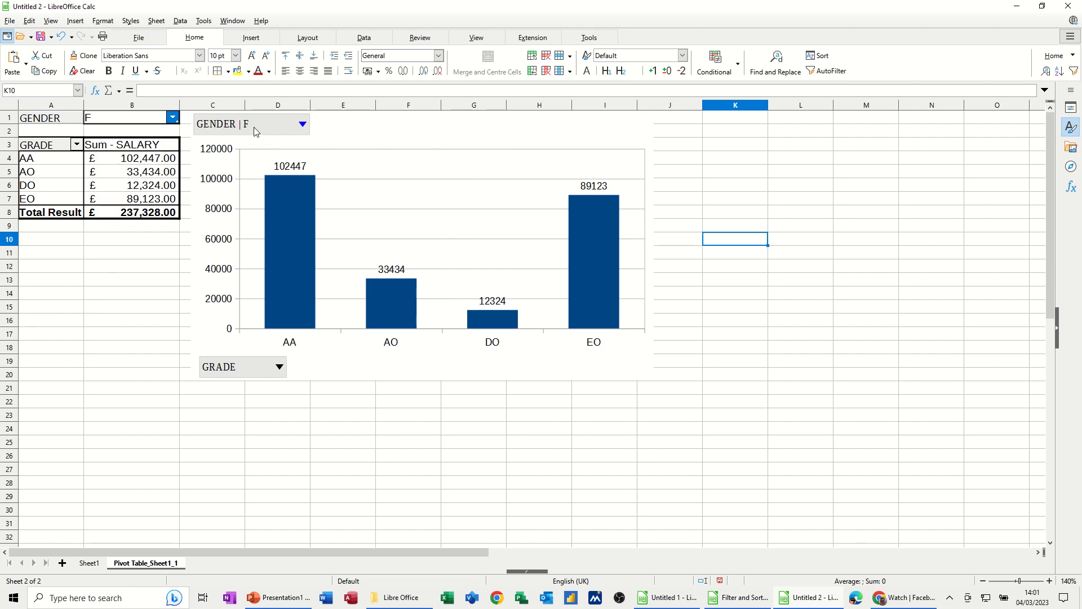
- Reset the GENDER filter to all values using the pivot chart's own filter
double_click(303, 124)
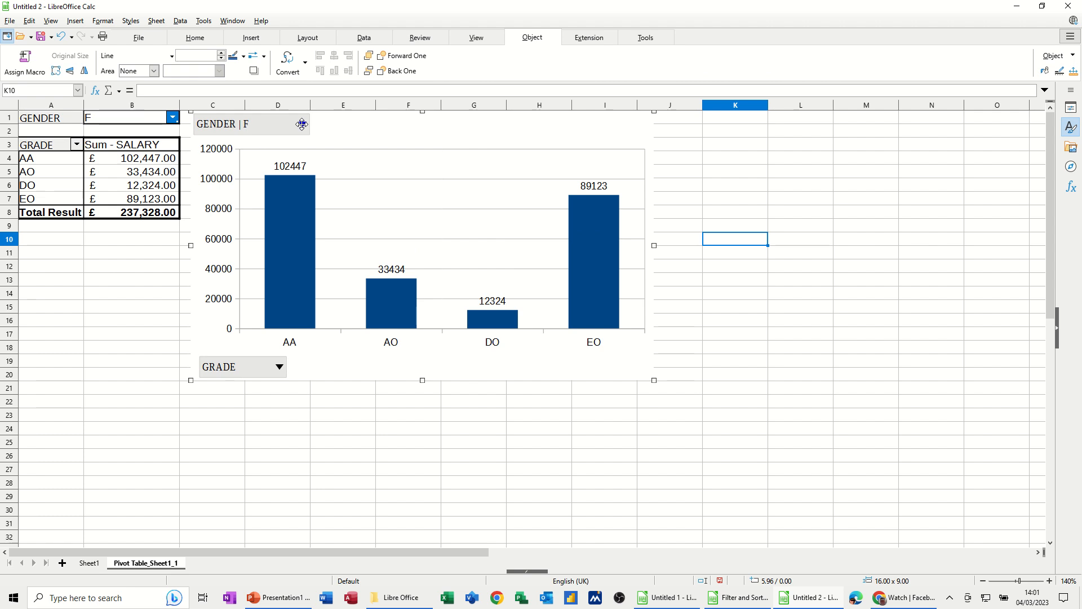
left_click(303, 147)
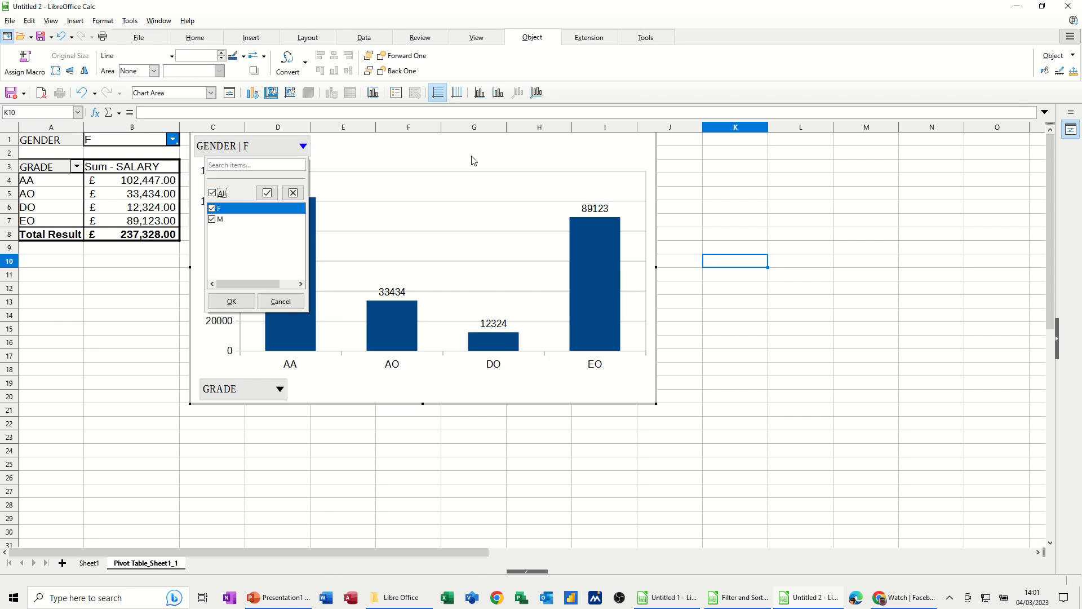
left_click(246, 301)
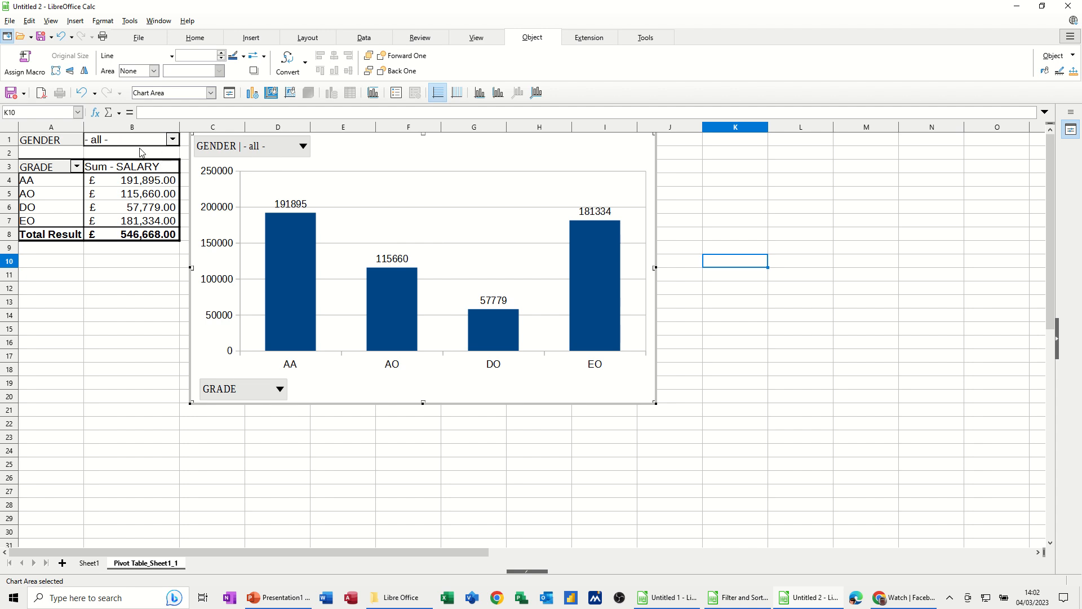
left_click(125, 186)
left_click(129, 158)
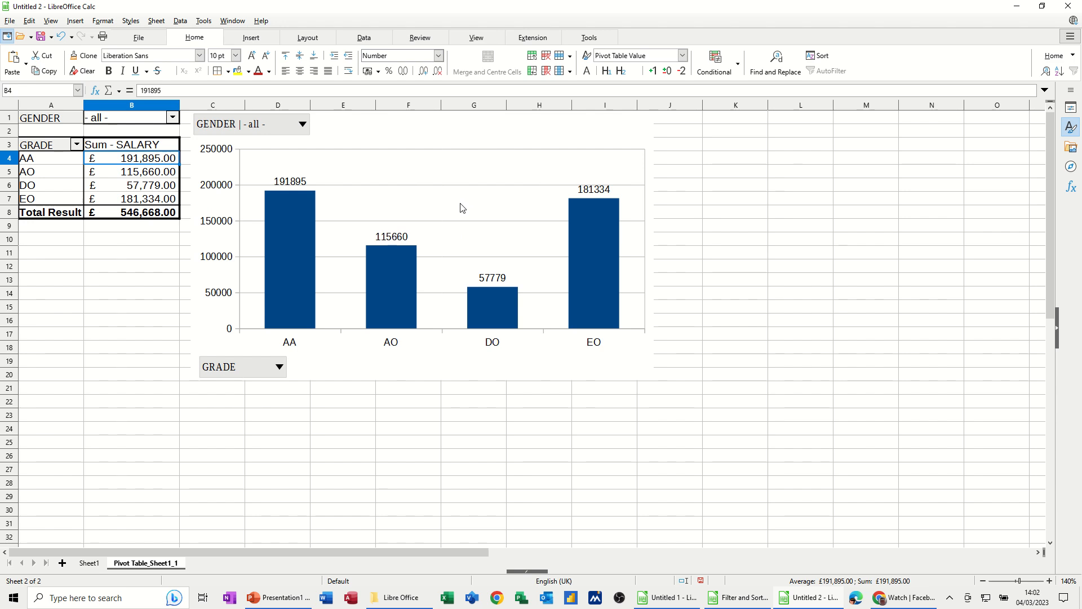
key("Down")
key("Down")
key("Down")
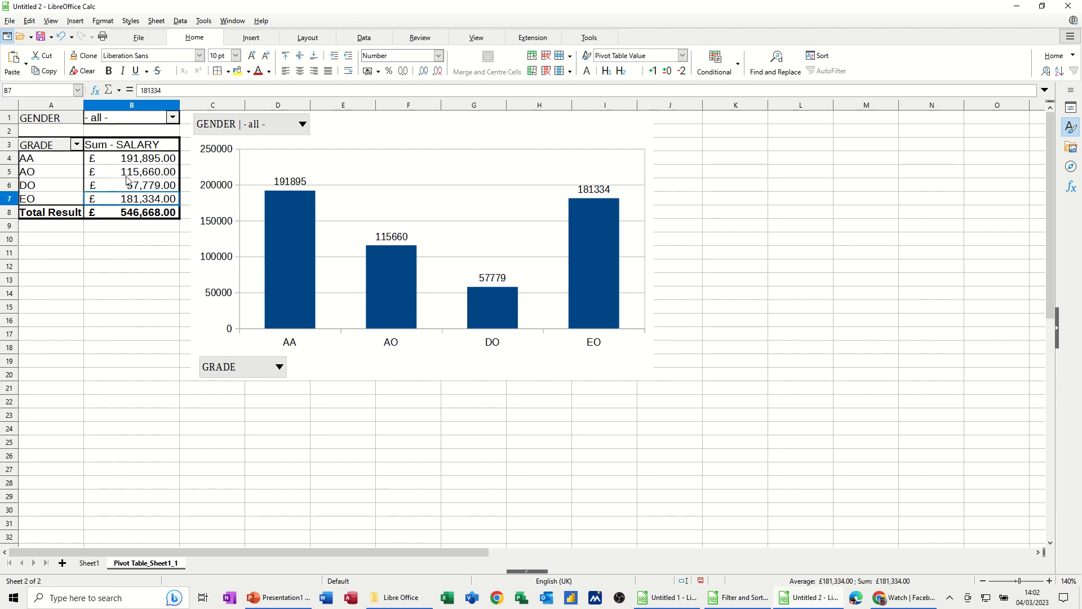
- Change the pivot table layout so GRADE replaces GENDER as the filter and SECTION becomes the row field
right_click(120, 173)
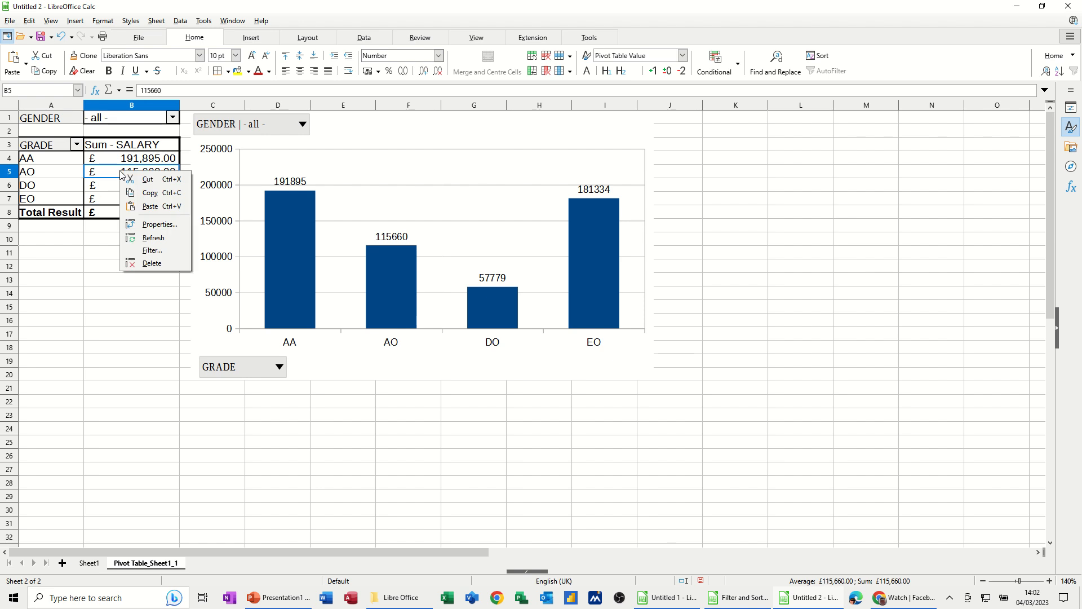
left_click(144, 224)
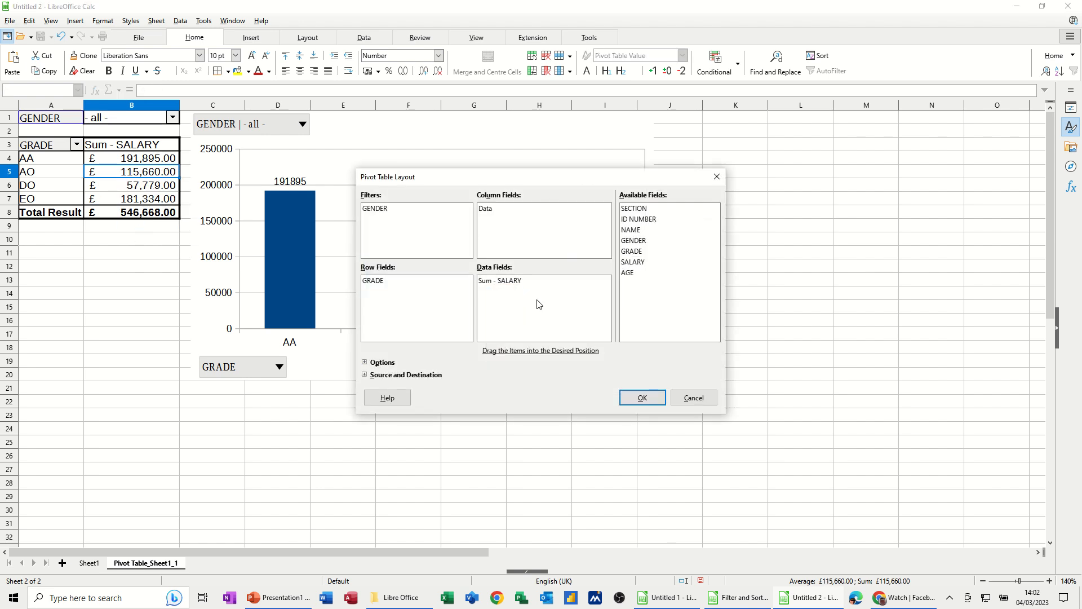
left_click(378, 209)
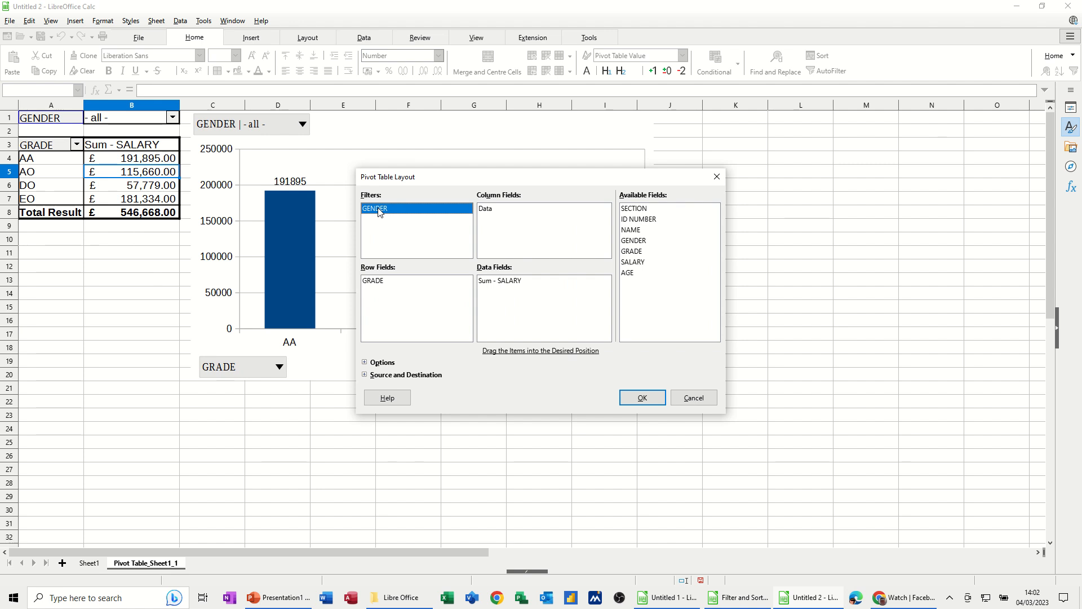
left_click_drag(378, 209, 648, 313)
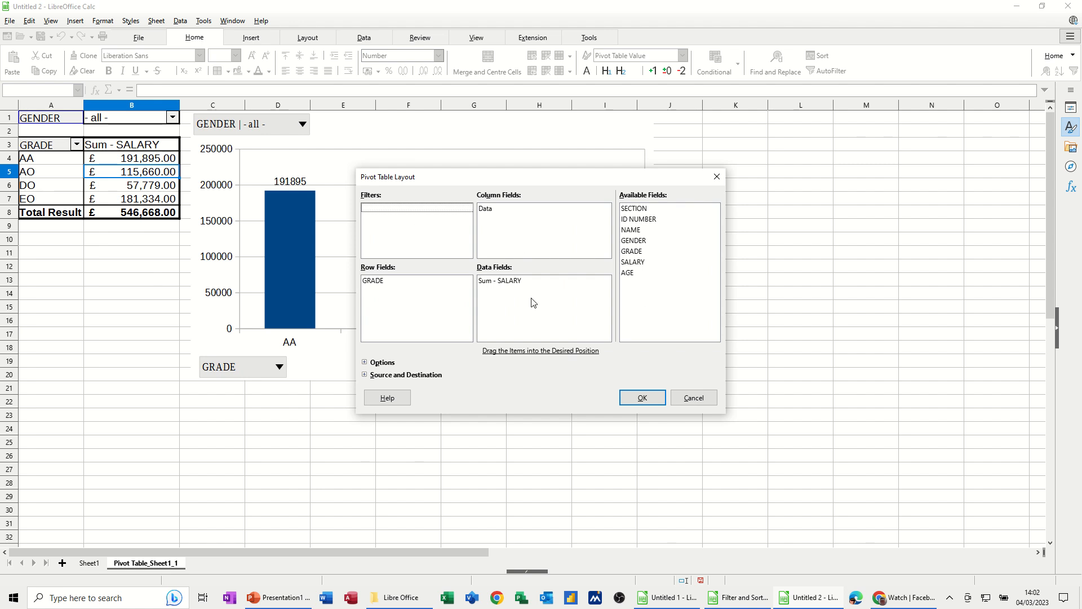
left_click_drag(380, 284, 377, 217)
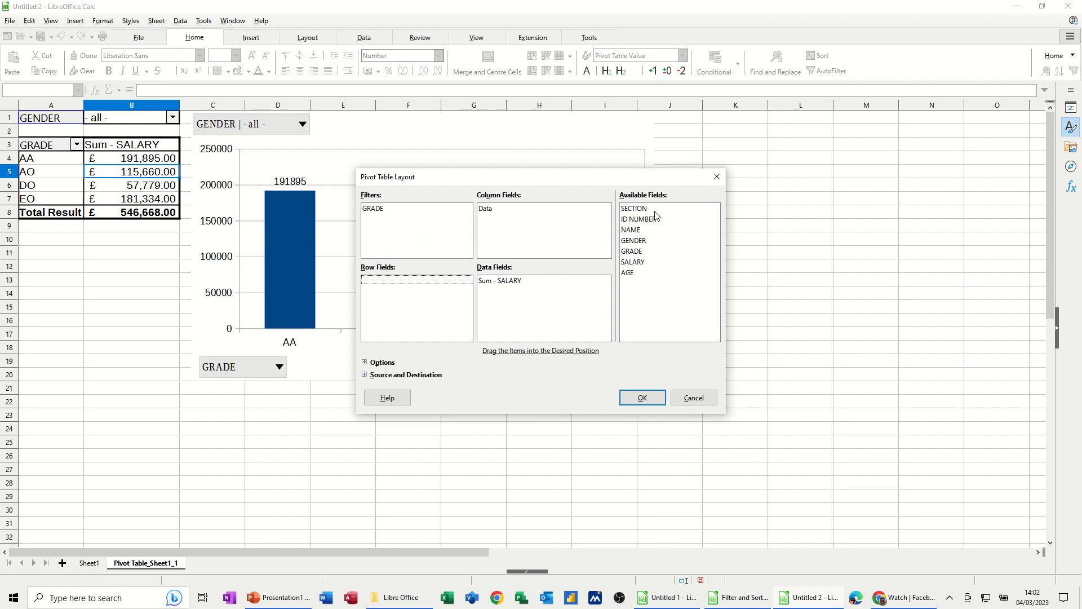
left_click_drag(638, 208, 395, 288)
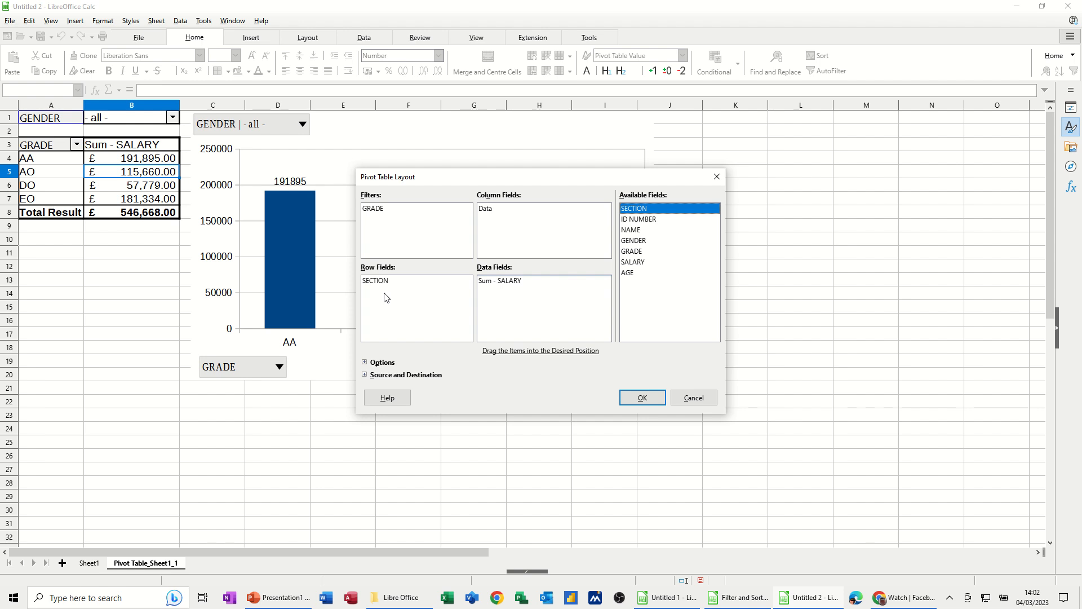
left_click(620, 398)
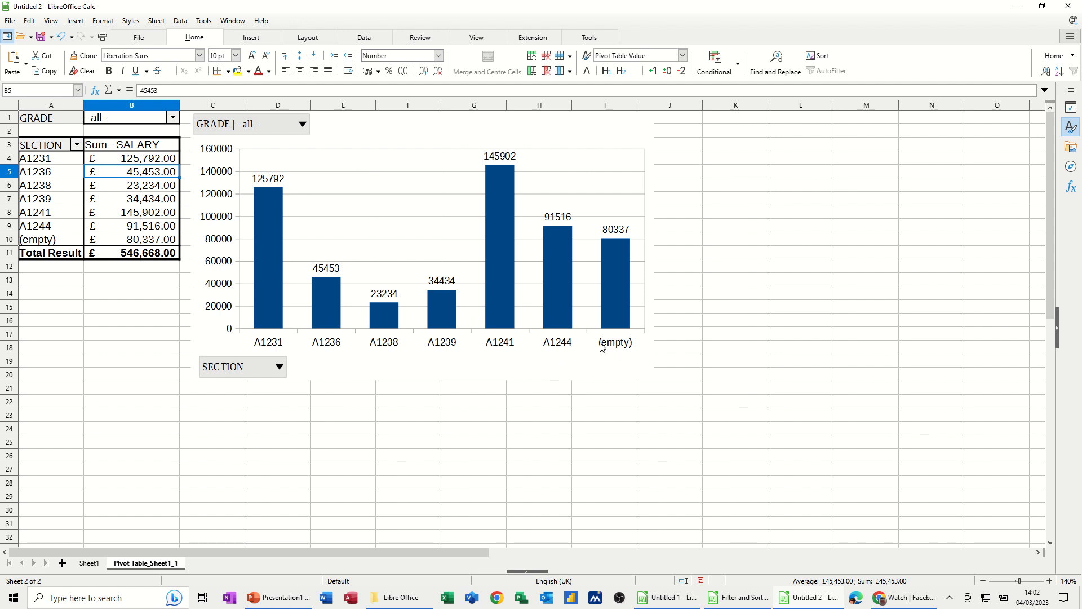
- Check the source data on Sheet1, and filter the pivot table by GRADE to only DO and EO
left_click(89, 564)
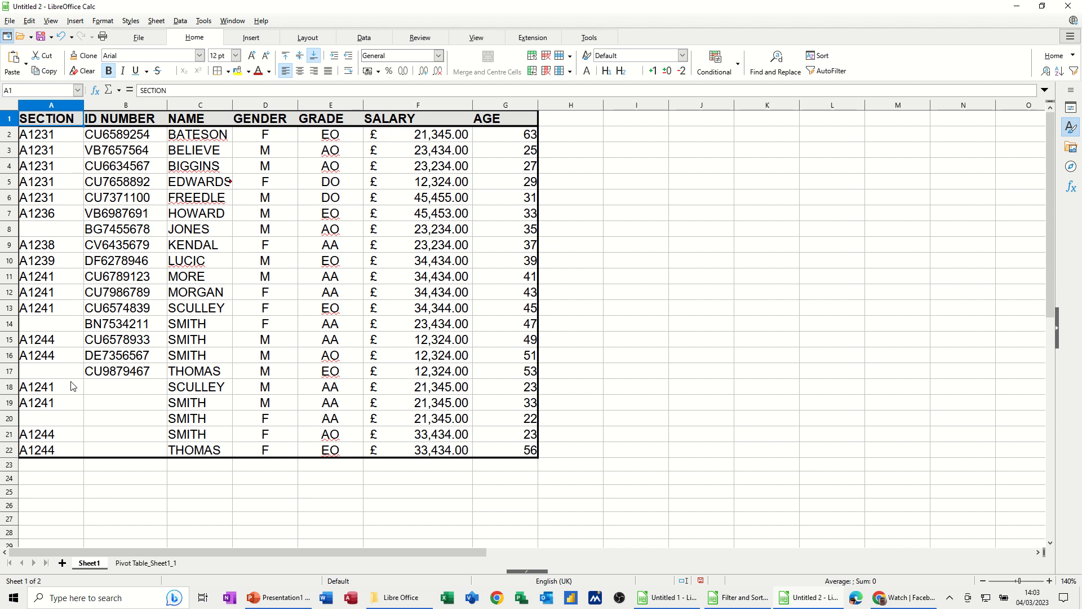
left_click(141, 562)
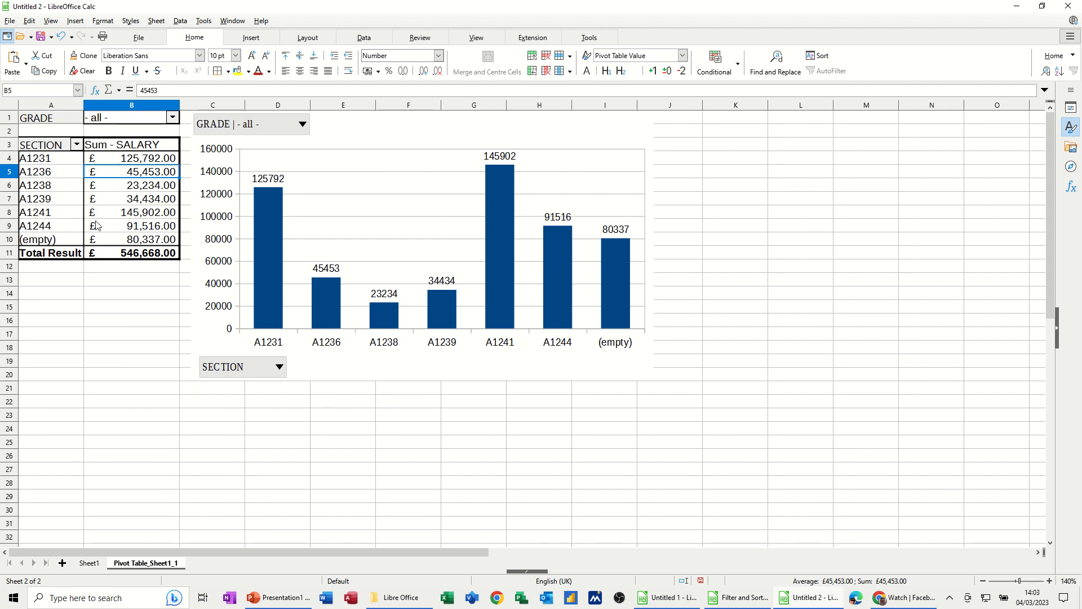
left_click(173, 118)
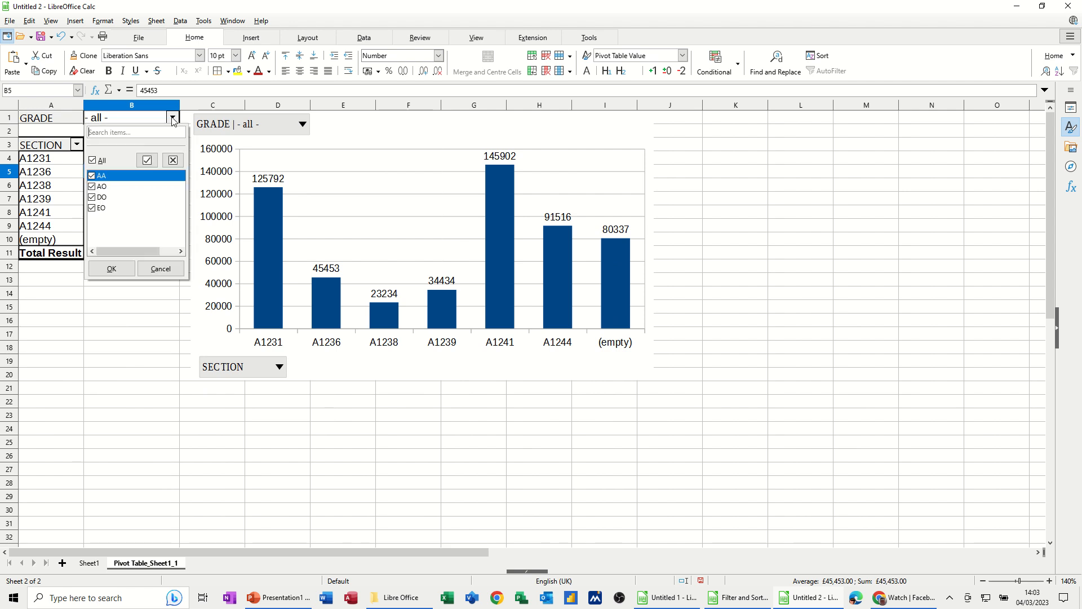
left_click(92, 187)
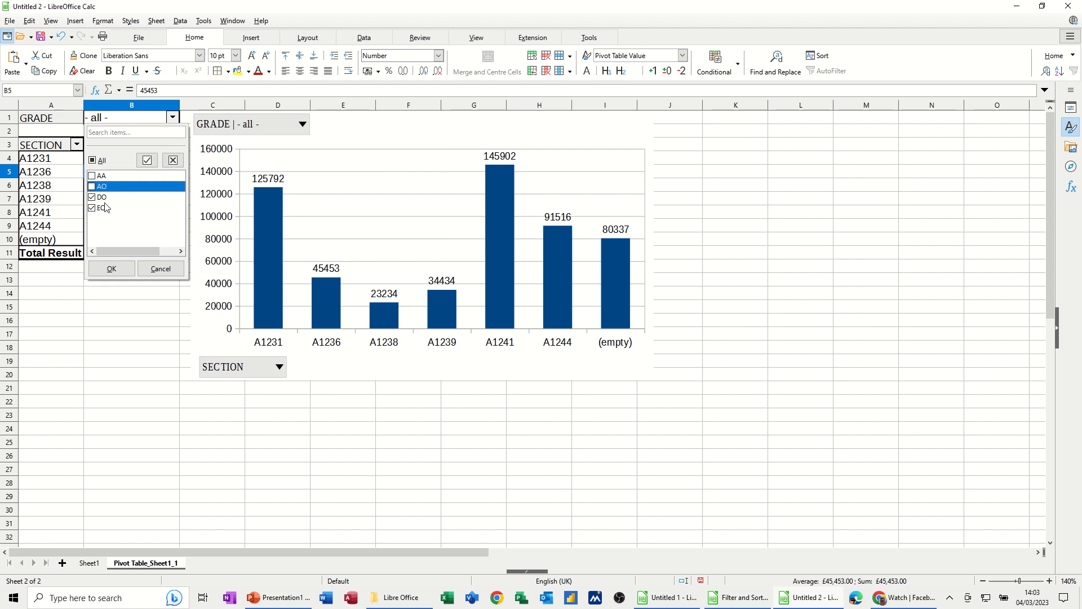
left_click(111, 269)
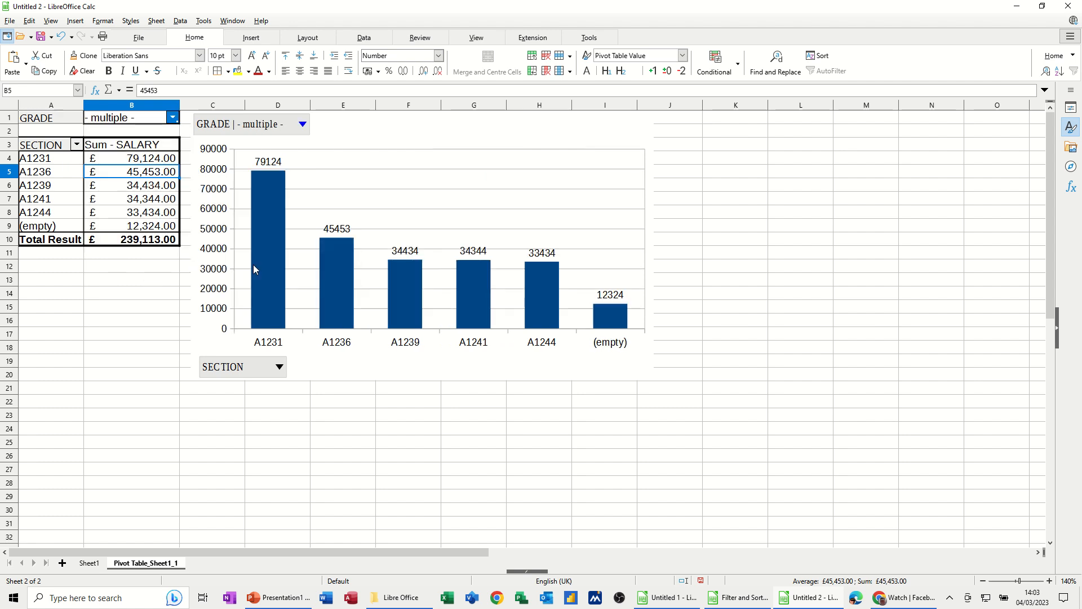